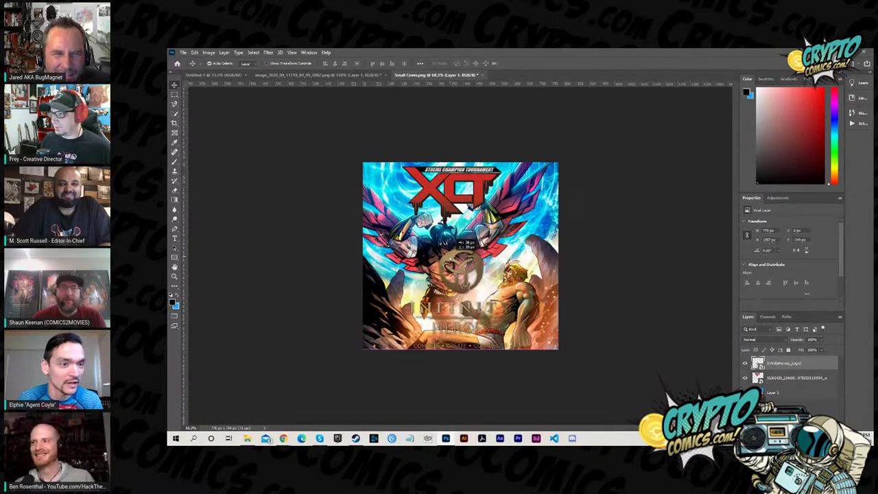
Add a layer mask to Layer 1 and fade out the artwork's bottom and top edges with black-to-transparent gradients.
left_click(776, 394)
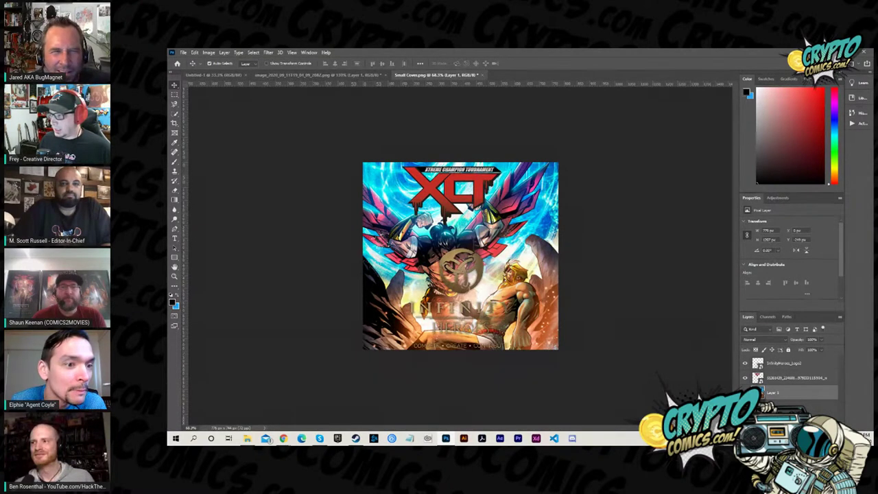
left_click(782, 402)
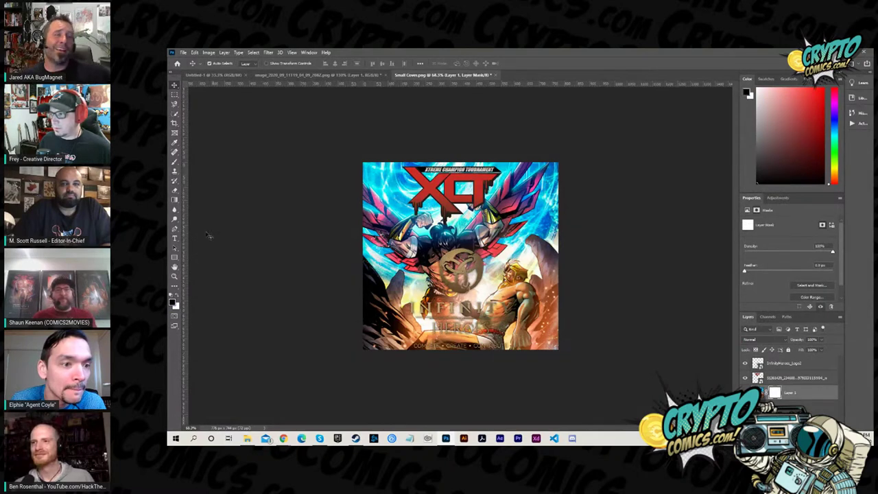
right_click(176, 201)
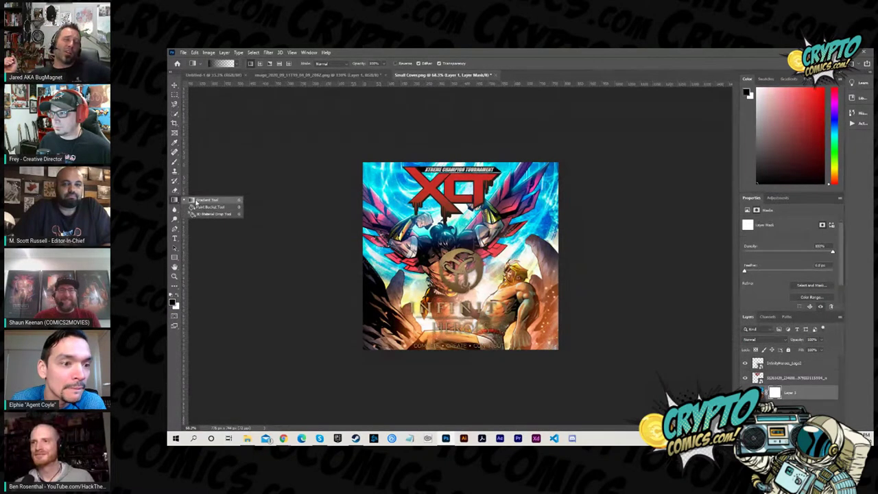
left_click(206, 201)
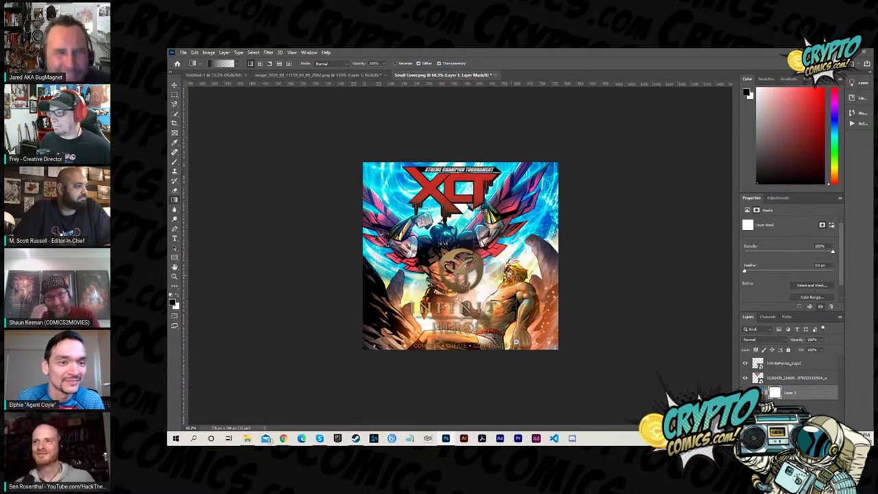
left_click_drag(516, 324, 516, 295)
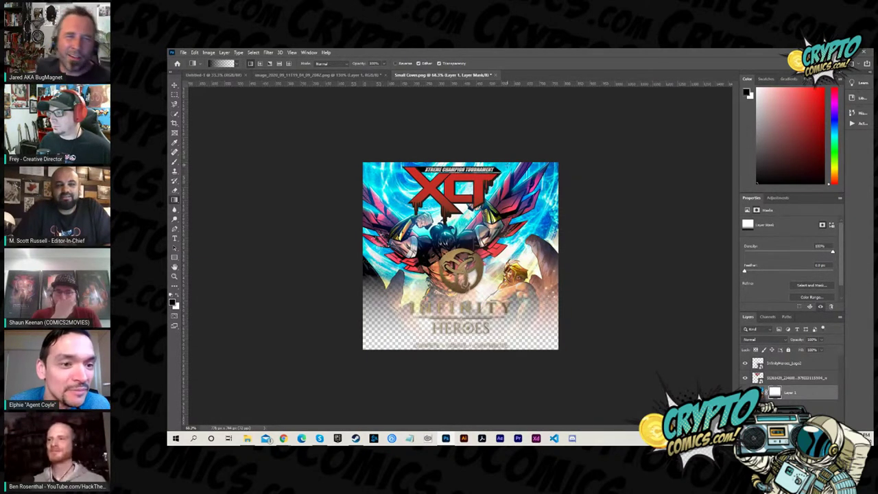
left_click_drag(508, 164, 509, 216)
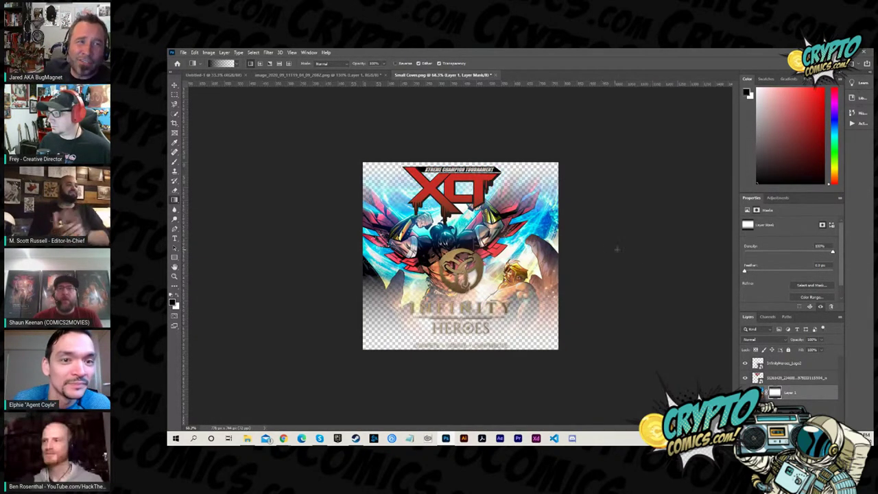
Duplicate the masked Layer 1 and delete the layer mask from the original Layer 1.
left_click(809, 394)
key("ctrl+j")
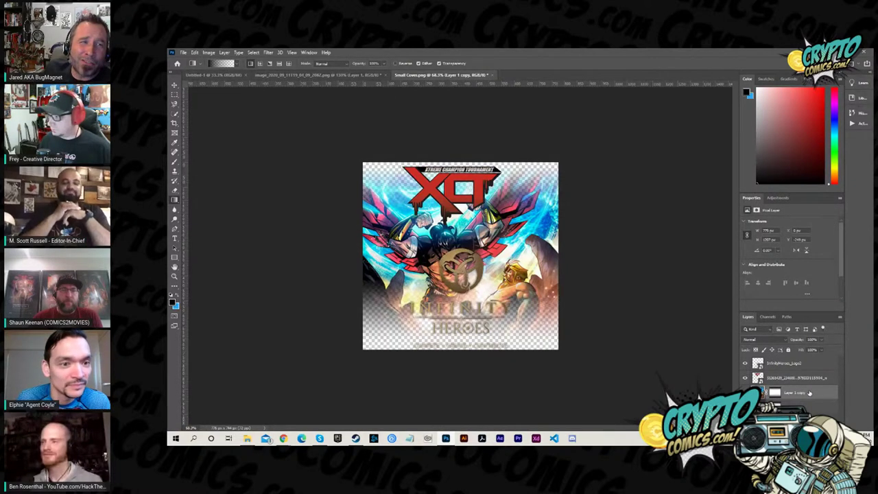
right_click(775, 394)
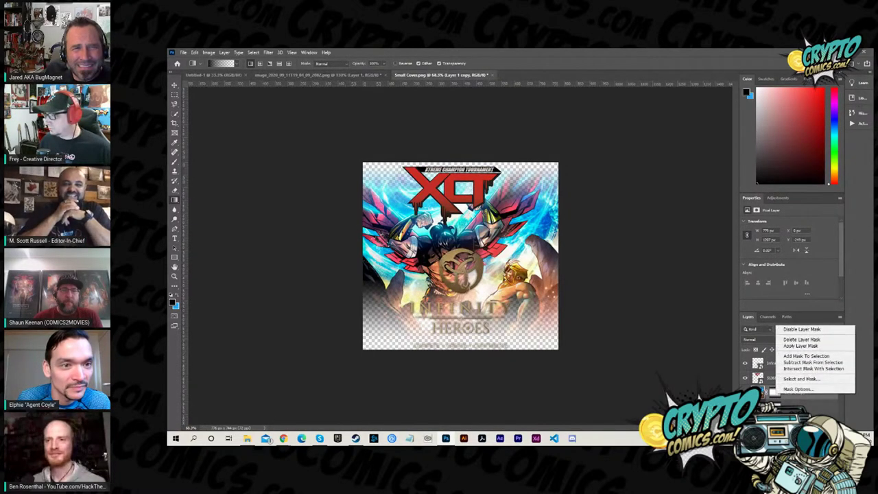
left_click(801, 339)
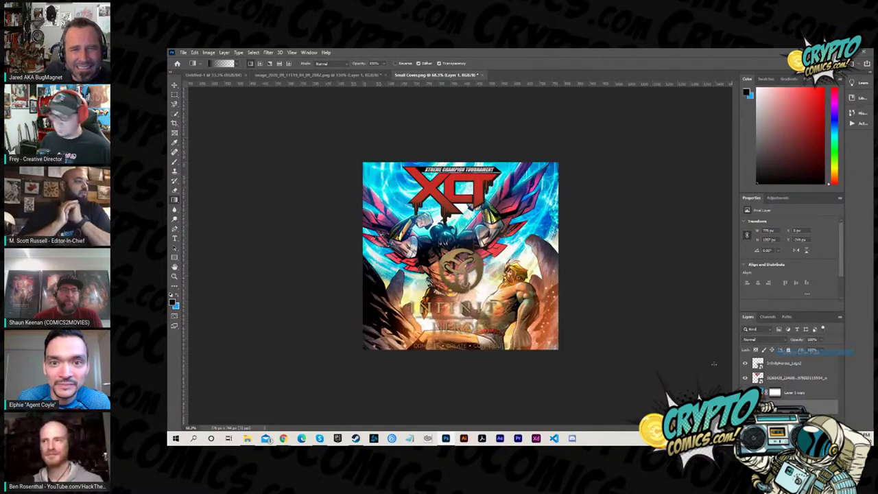
Hide the Infinity Heroes logo layer and the XCT title layer above the artwork.
key("ctrl+1")
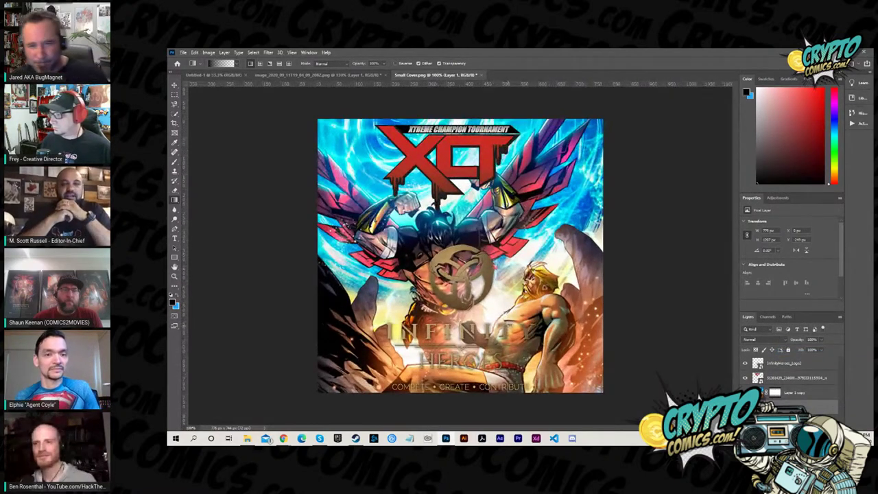
scroll(505, 384, "up", 9)
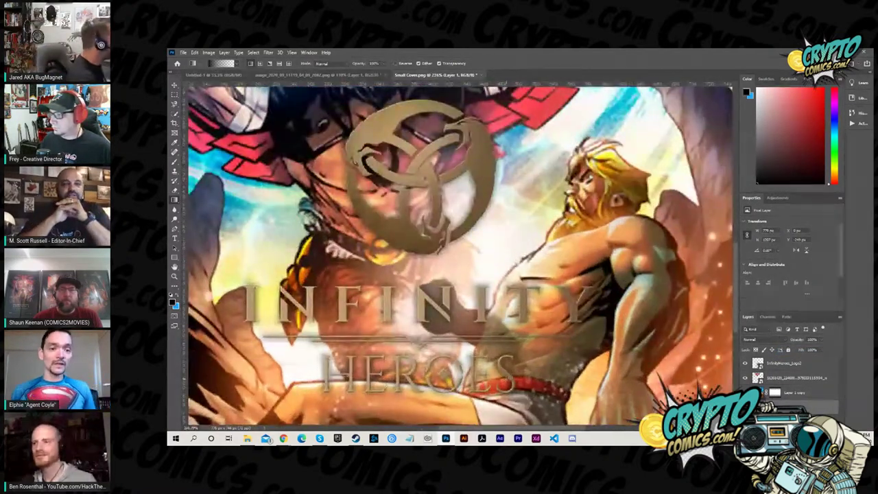
scroll(460, 255, "down", 2)
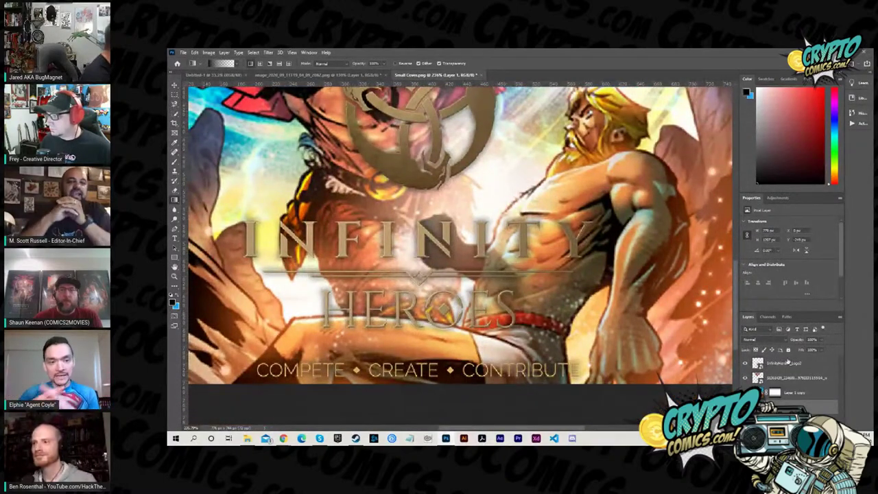
left_click(745, 364)
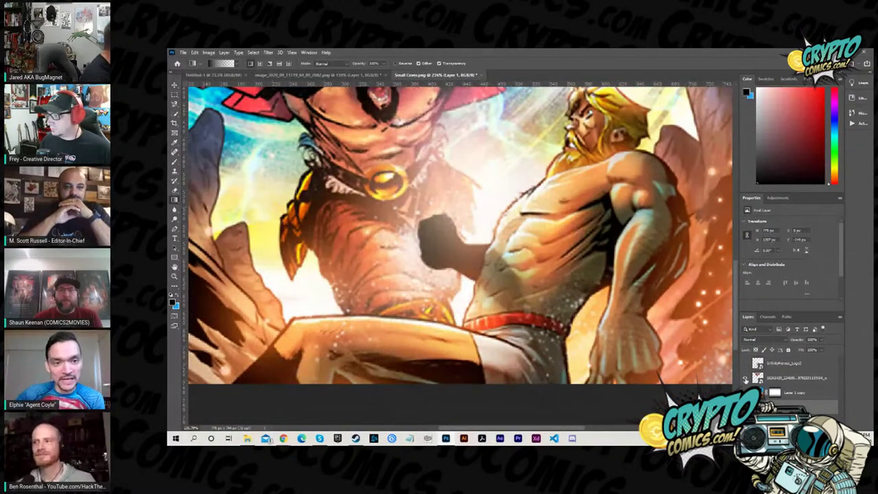
Select the blond fighter on Layer 1 with the Quick Selection tool, covering his leg, shorts, torso, both arms and head.
left_click(174, 113)
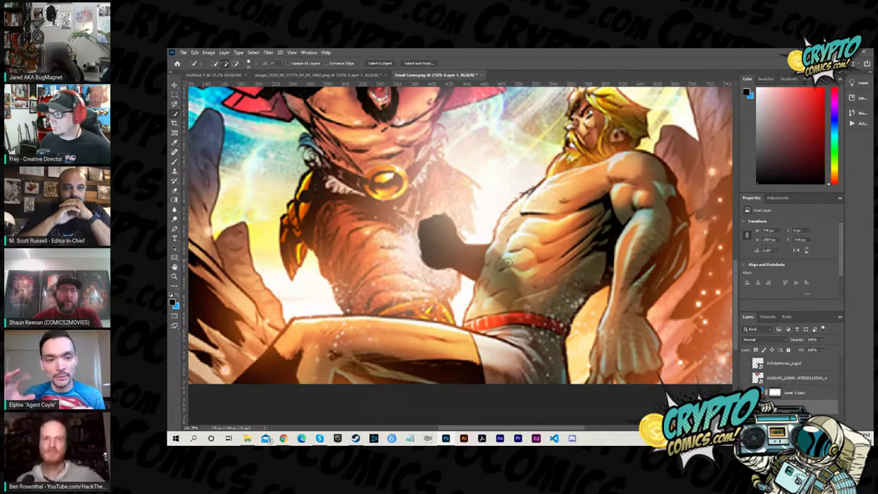
mouse_move(492, 357)
left_mouse_down()
mouse_move(378, 347)
mouse_move(302, 366)
left_mouse_up()
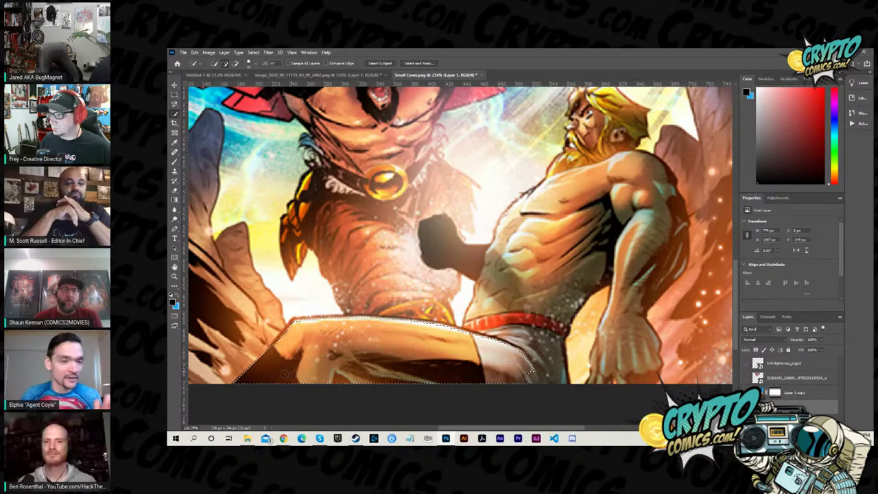
mouse_move(520, 370)
left_mouse_down()
mouse_move(542, 309)
mouse_move(610, 202)
mouse_move(561, 252)
mouse_move(587, 302)
mouse_move(570, 213)
mouse_move(615, 186)
mouse_move(625, 208)
mouse_move(668, 168)
mouse_move(657, 363)
left_mouse_up()
left_click_drag(482, 258, 440, 240)
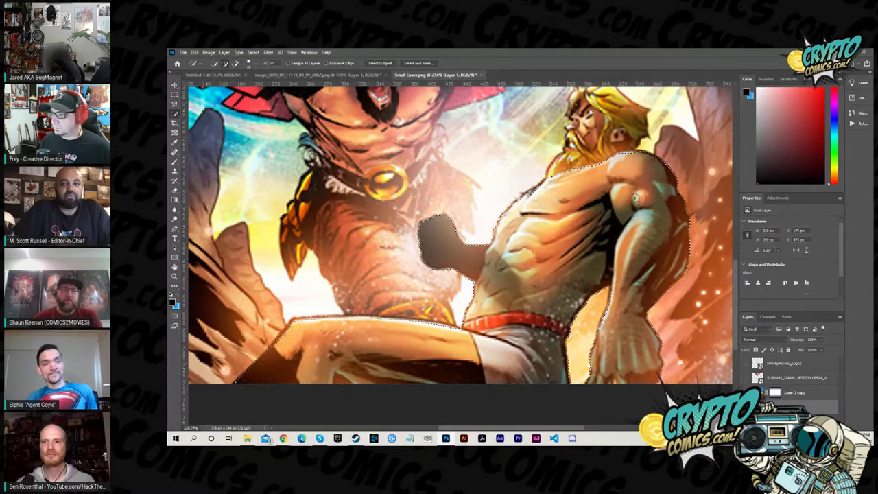
scroll(636, 199, "up", 4)
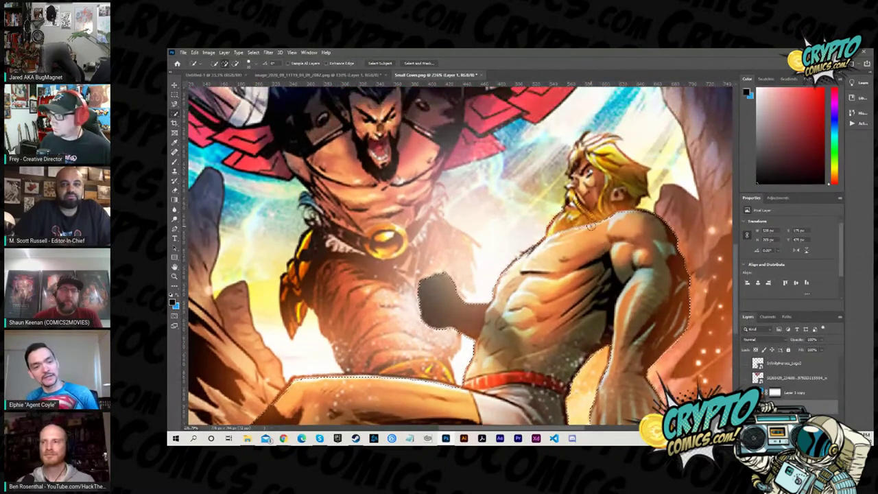
mouse_move(591, 226)
left_mouse_down()
mouse_move(599, 207)
mouse_move(591, 173)
left_mouse_up()
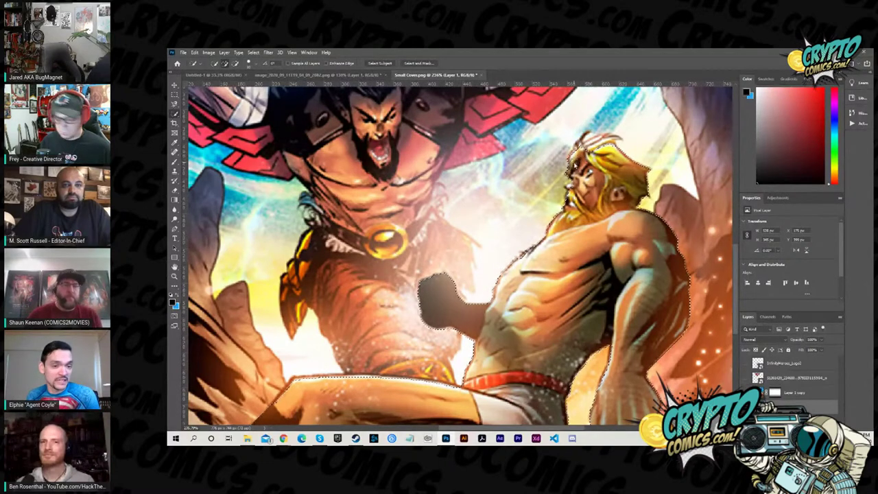
Refine the selection edge along the blond fighter's forehead and hair strands.
scroll(610, 137, "up", 20)
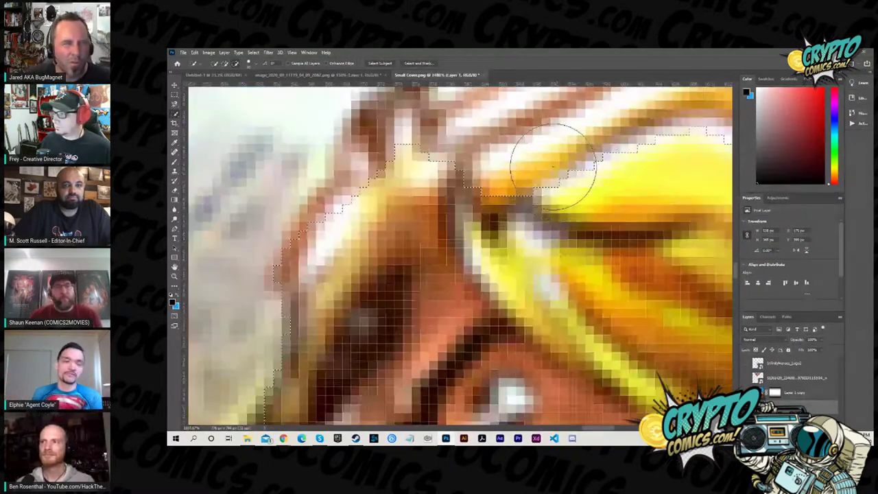
scroll(553, 166, "up", 4)
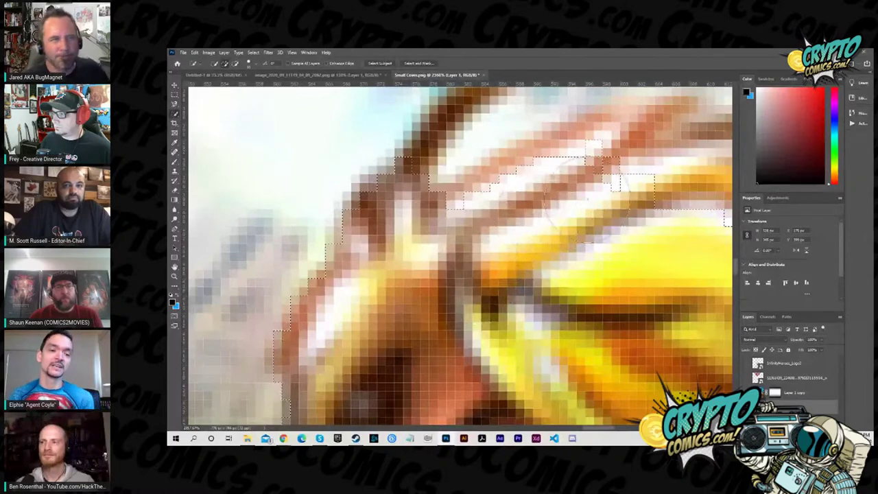
scroll(569, 235, "down", 15)
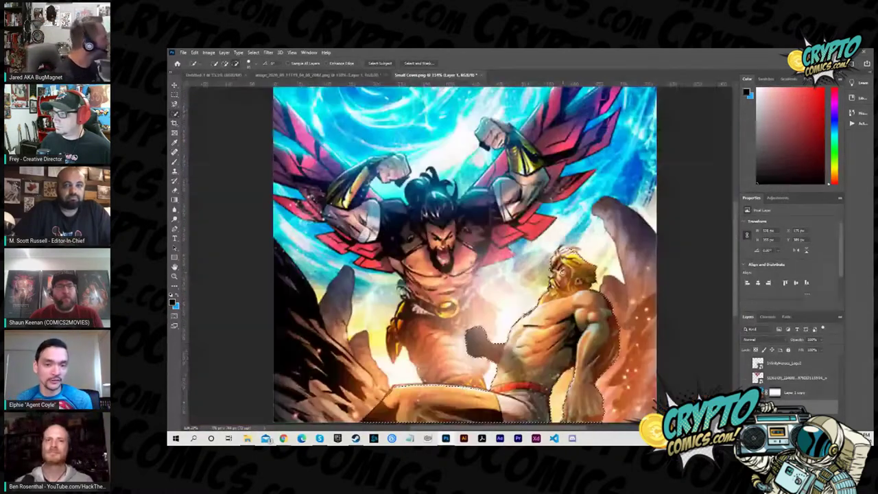
Extend the selection to the dark outline of the blond fighter's bent knee and check its lower corner.
scroll(562, 275, "down", 3)
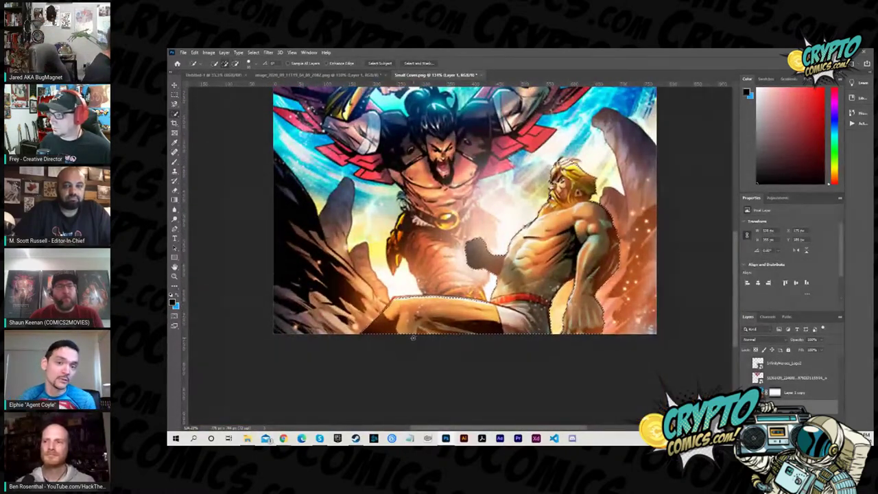
scroll(416, 337, "up", 7)
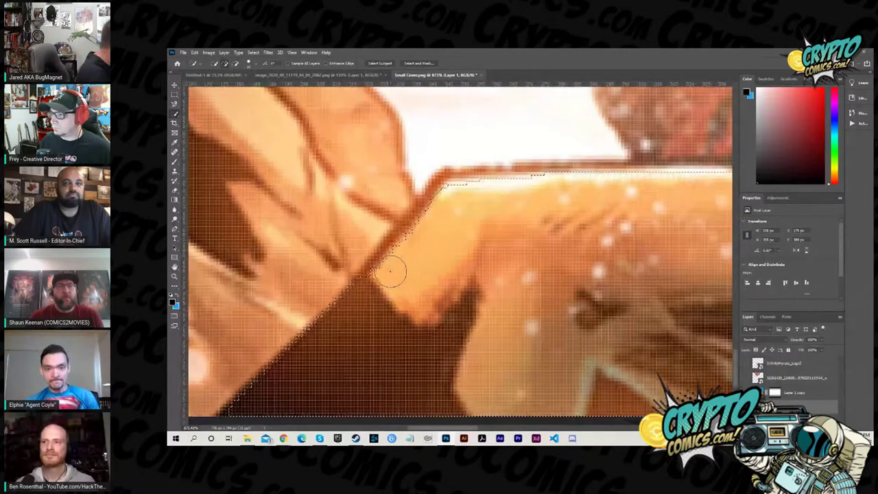
left_click_drag(386, 276, 446, 204)
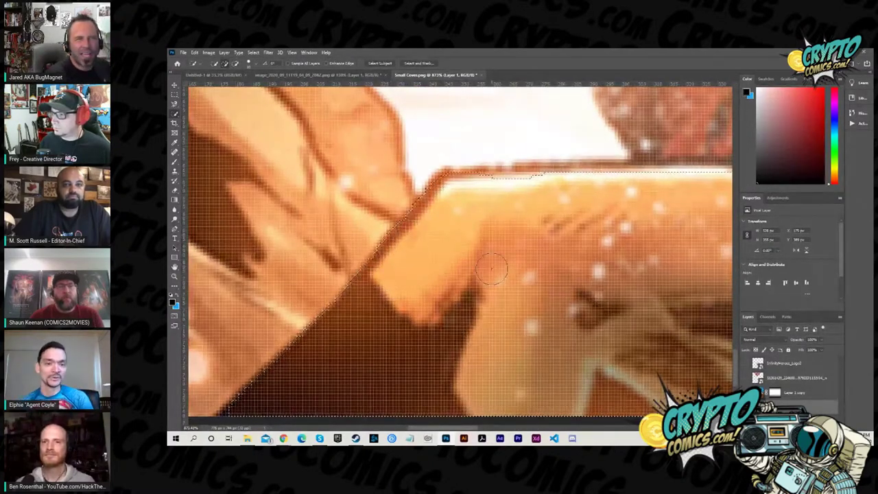
scroll(491, 267, "down", 6)
scroll(406, 324, "up", 3)
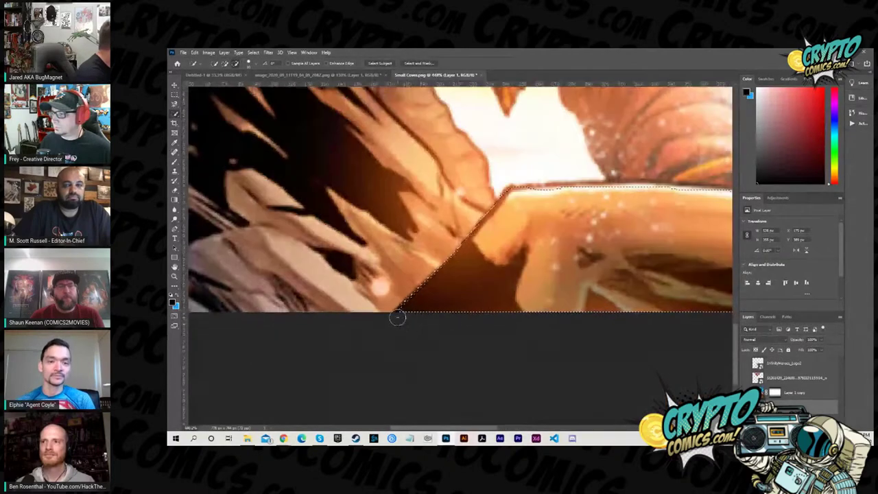
scroll(405, 324, "up", 8)
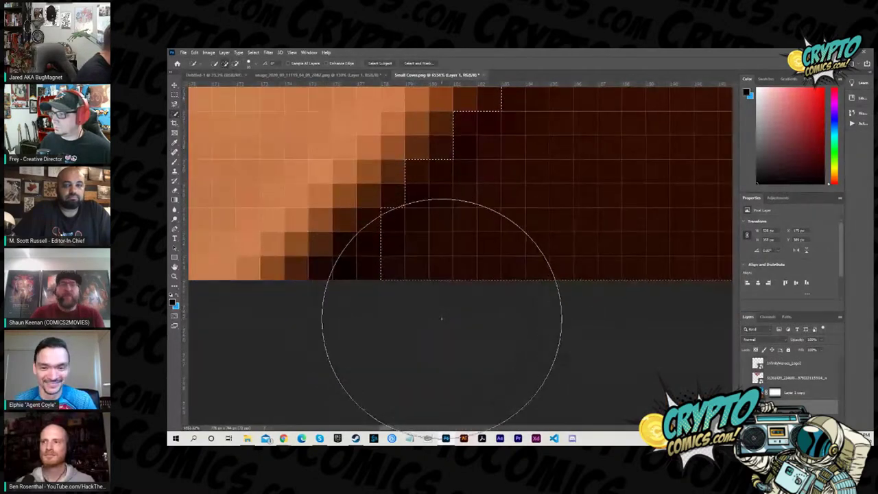
scroll(513, 274, "down", 6)
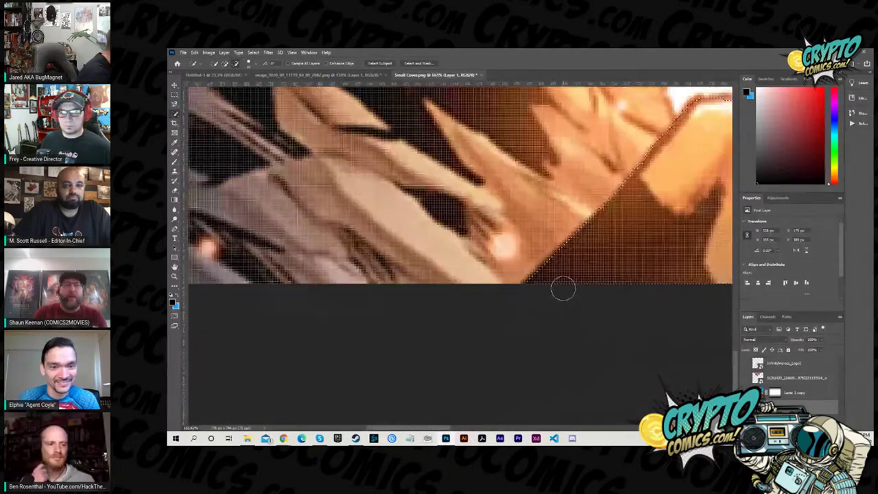
Add the standing fighter's lower red garment, between the blond fighter's thigh and fist, to the selection.
scroll(562, 290, "down", 8)
scroll(469, 351, "up", 1)
scroll(463, 360, "down", 3)
scroll(448, 385, "up", 10)
scroll(450, 383, "up", 6)
mouse_move(397, 293)
left_mouse_down()
mouse_move(473, 329)
mouse_move(572, 357)
mouse_move(591, 352)
mouse_move(598, 290)
left_mouse_up()
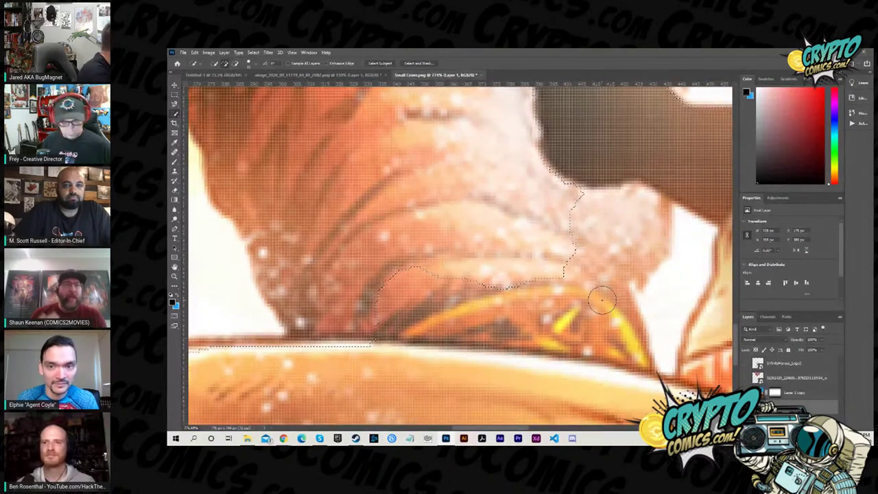
key("ctrl+z")
mouse_move(595, 289)
left_mouse_down()
mouse_move(519, 231)
mouse_move(344, 254)
left_mouse_up()
mouse_move(334, 212)
left_mouse_down()
mouse_move(324, 189)
mouse_move(344, 219)
left_mouse_up()
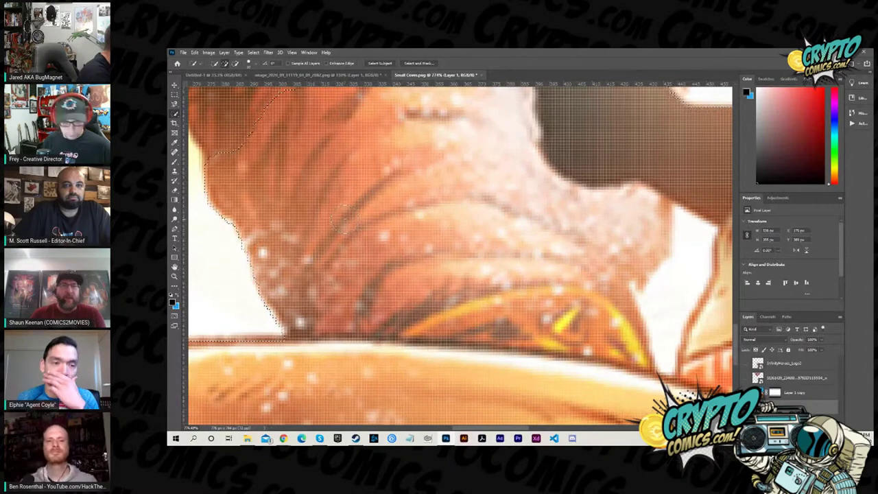
Extend the selection up the red garment to the belt, including the gold-trimmed piece hanging at its side.
scroll(339, 221, "down", 5)
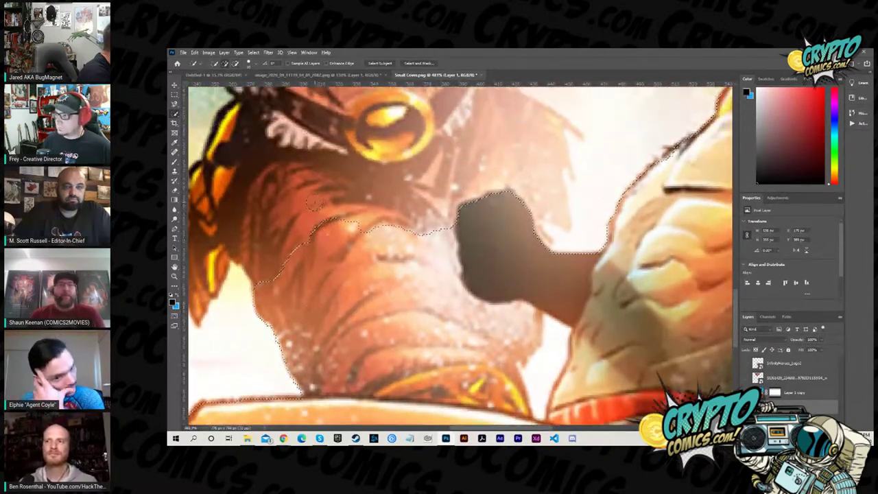
left_click(285, 257)
left_click_drag(286, 257, 261, 238)
scroll(274, 262, "down", 3)
scroll(273, 261, "down", 3)
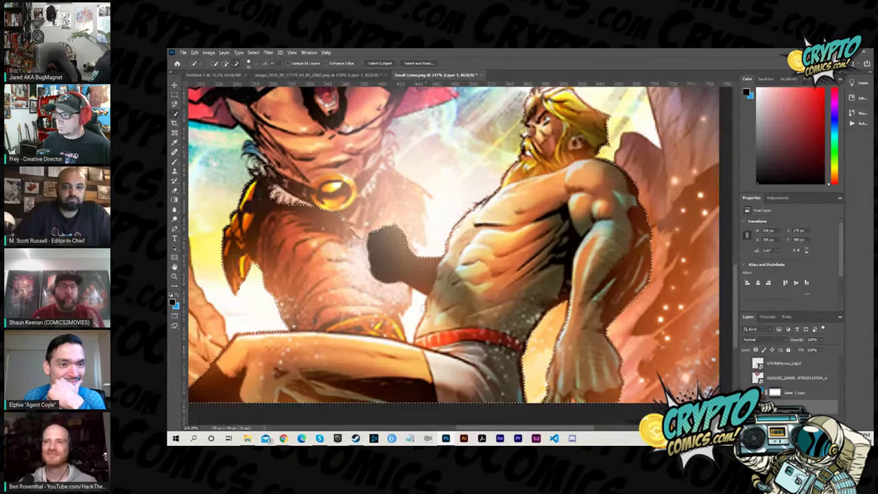
Exclude the white gap below the blond fighter's forearm from the selection and add the pale cloth behind his fist.
scroll(402, 284, "up", 5)
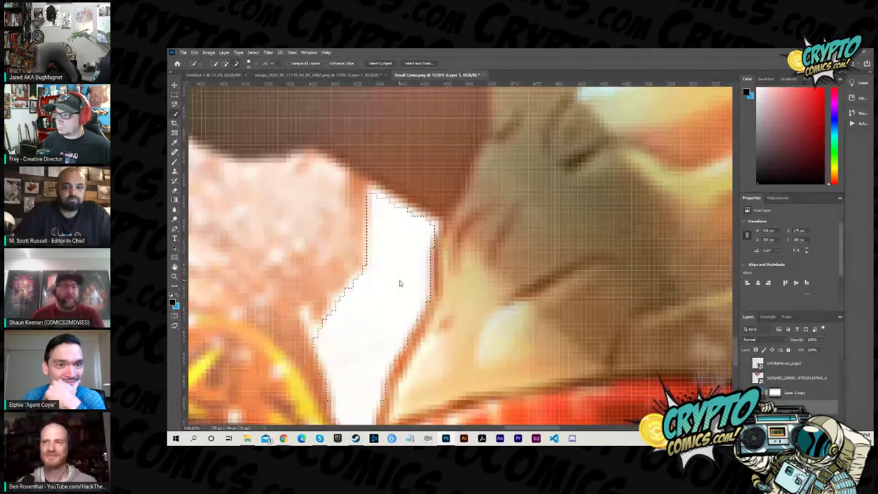
scroll(350, 332, "down", 5)
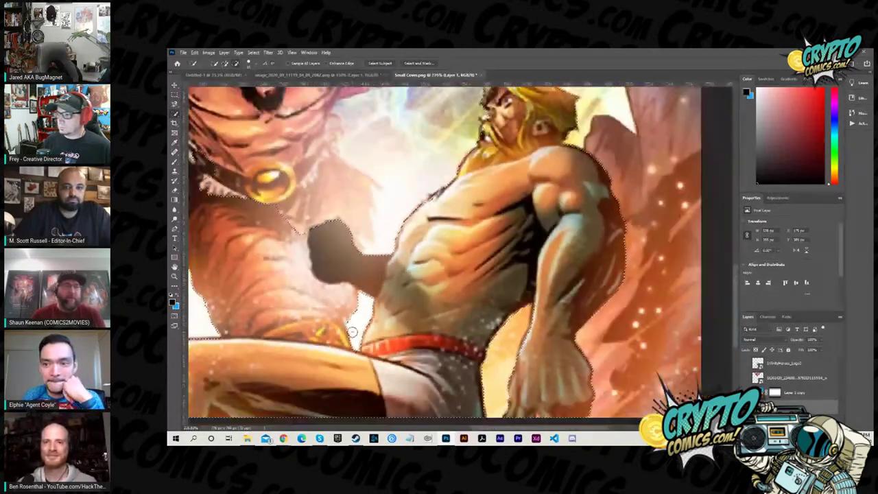
scroll(351, 332, "down", 3)
scroll(417, 366, "up", 3)
scroll(415, 349, "down", 2)
scroll(413, 332, "up", 1)
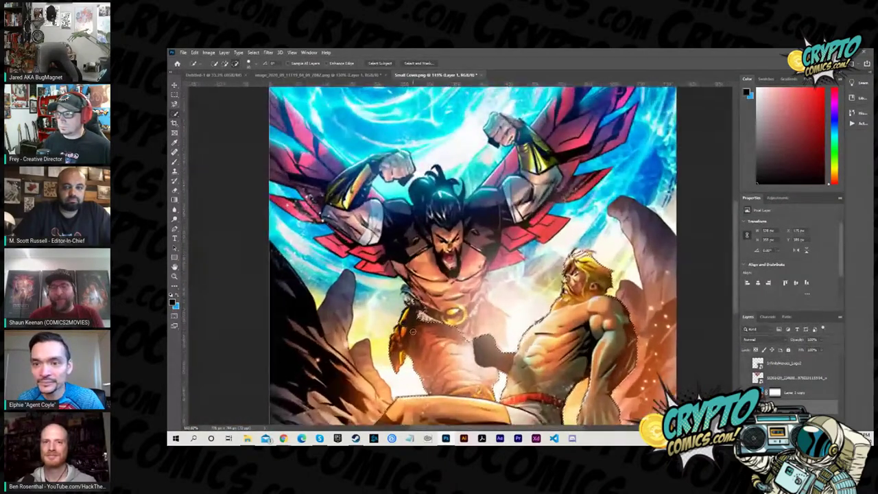
scroll(412, 331, "up", 1)
left_click(225, 64)
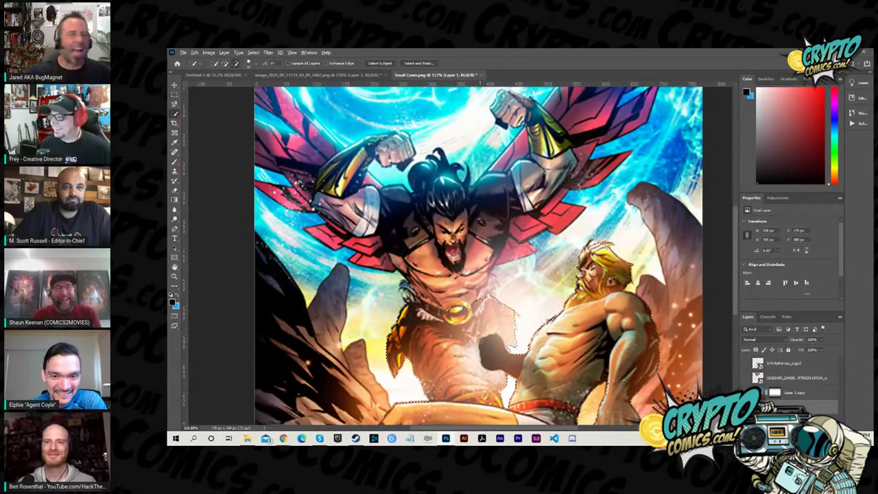
Target the layer mask of Layer 1 copy for editing, keeping the selection around the fighters active.
scroll(452, 331, "down", 4)
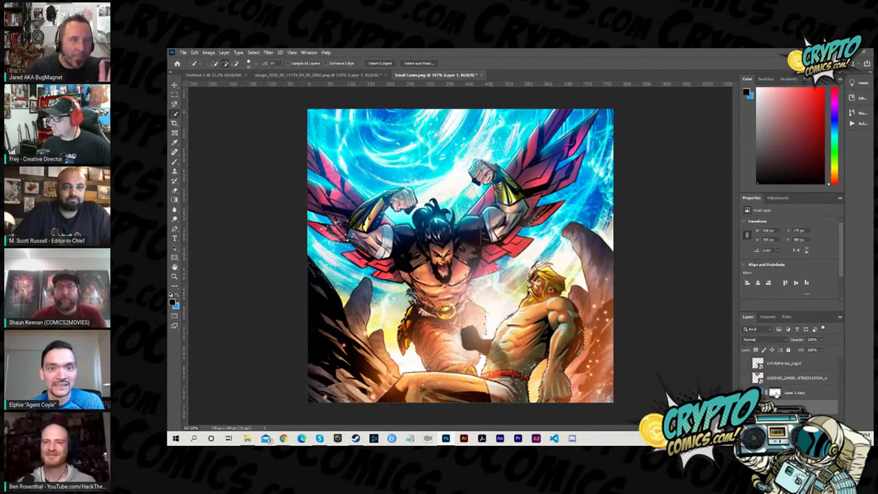
left_click(777, 394)
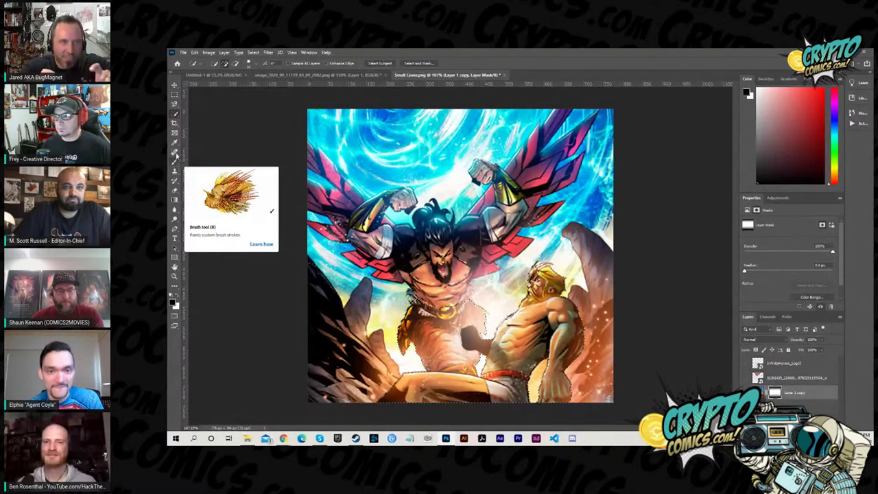
left_click(175, 200)
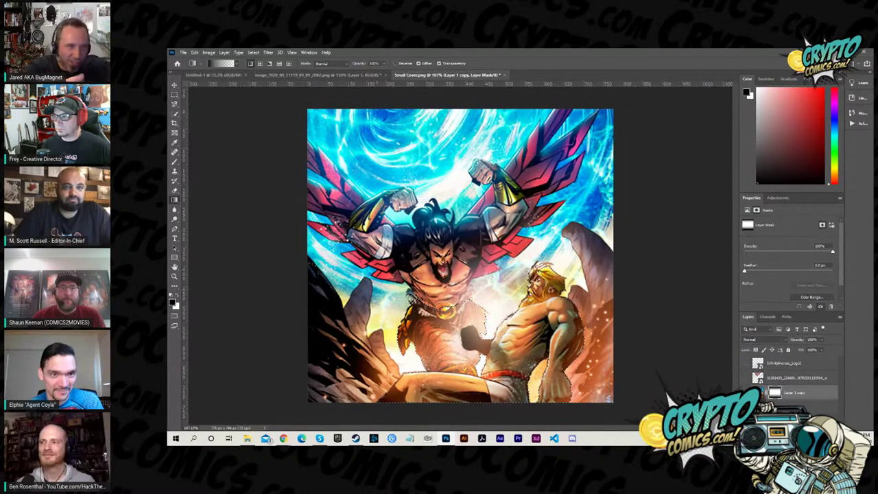
left_click(237, 64)
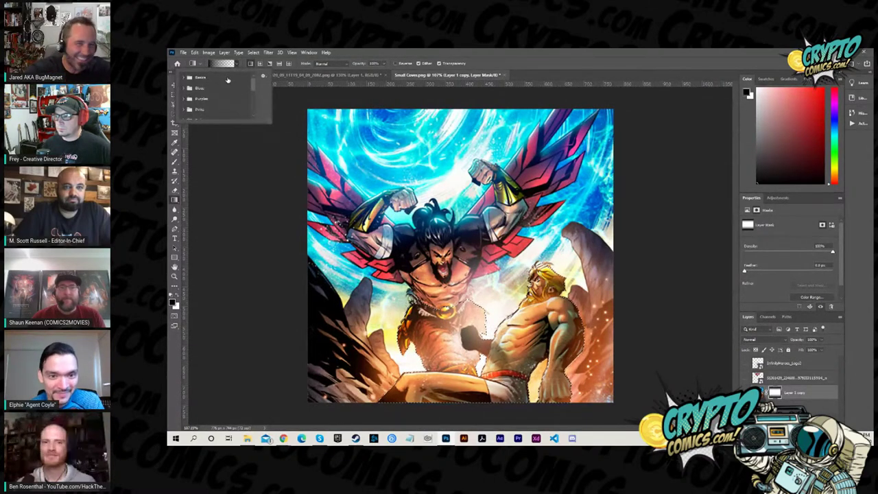
left_click(183, 78)
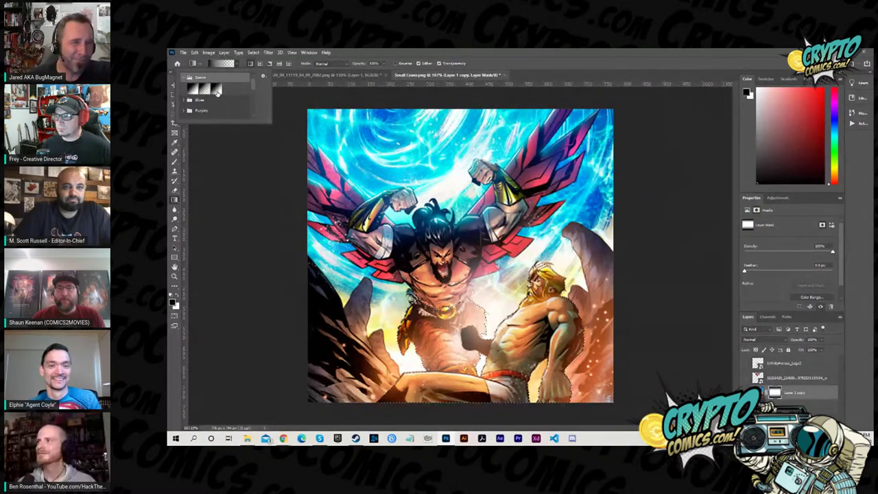
left_click(274, 137)
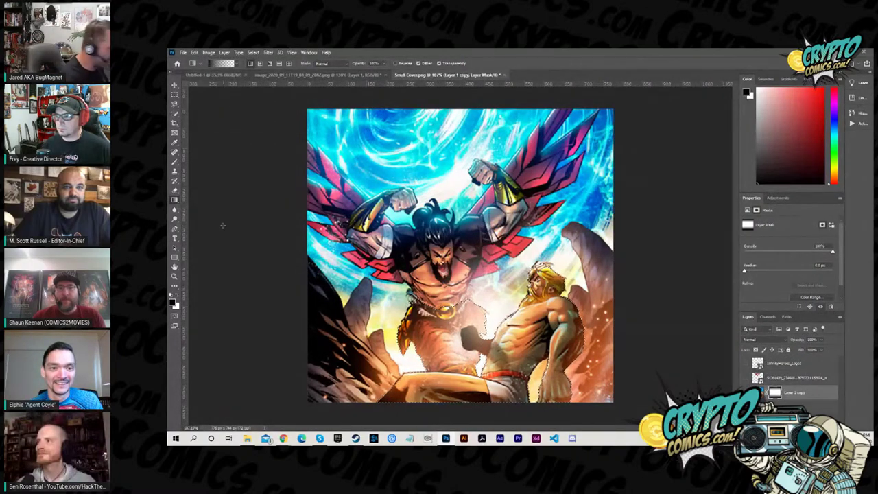
Set up the Brush tool and paint black on the Layer 1 copy mask near the blond fighter's lowered hand, inside the selection.
left_click(174, 165)
left_click(216, 64)
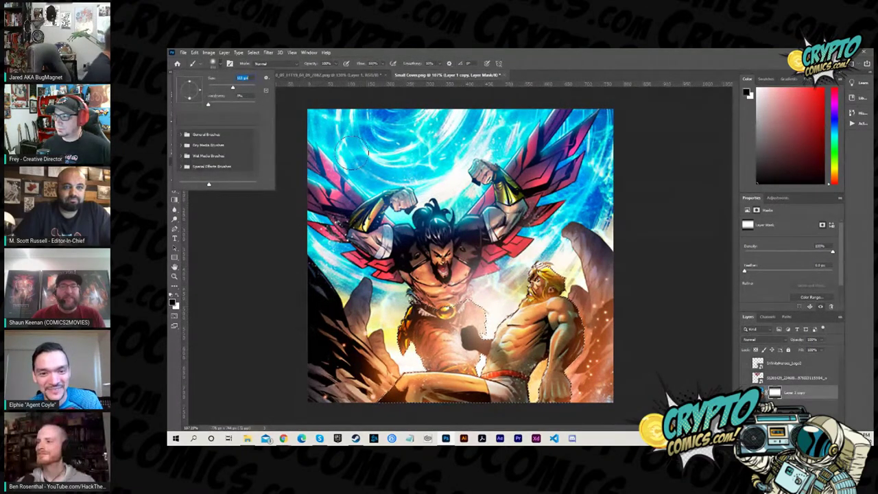
left_click(242, 77)
left_click(551, 393)
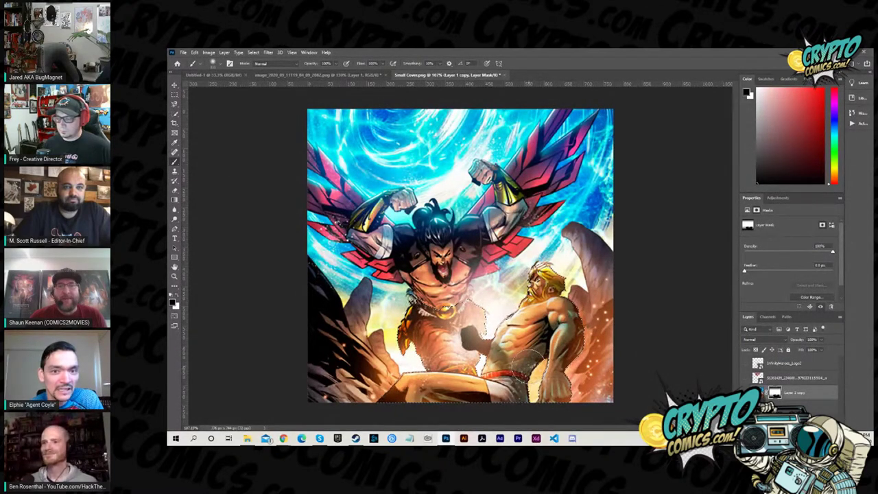
Paint the selected fighters back in with white on the Layer 1 copy mask, checking the cut-out with the layer beneath temporarily hidden.
left_click(179, 297)
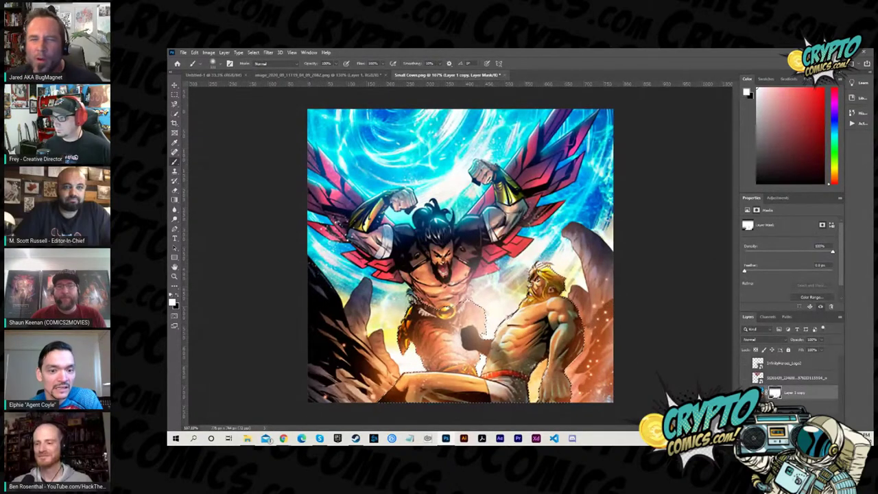
left_click(747, 408)
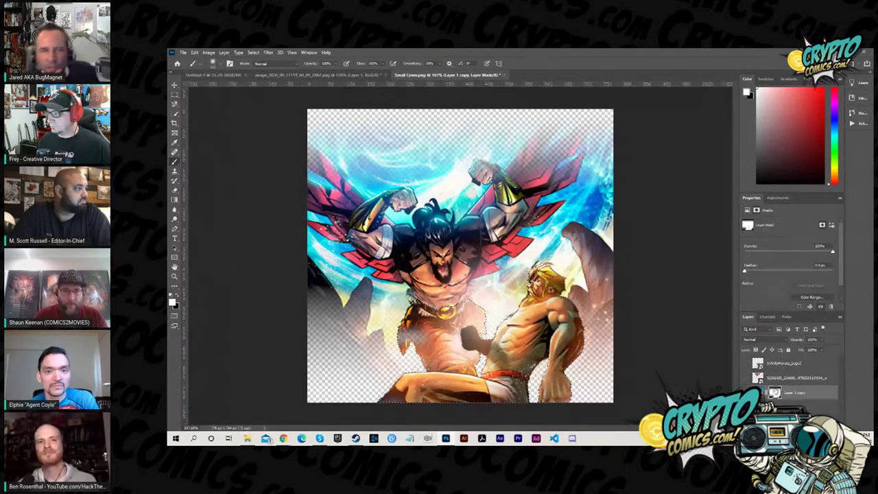
left_click(746, 408)
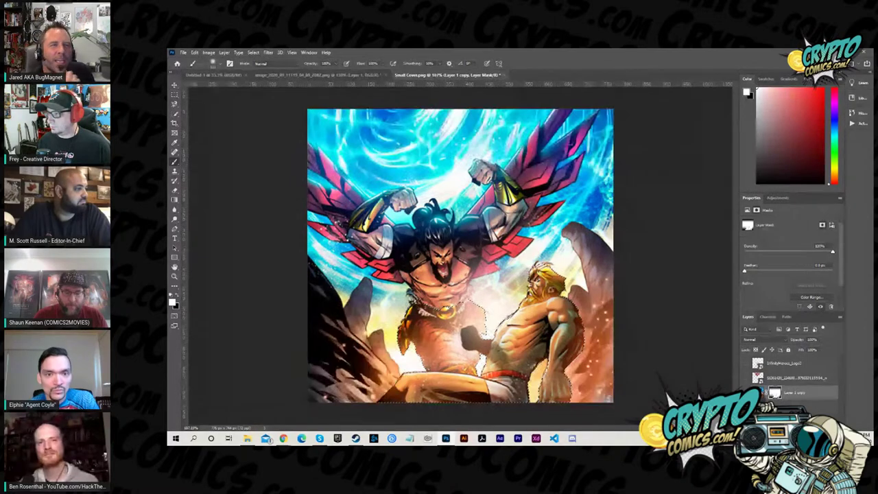